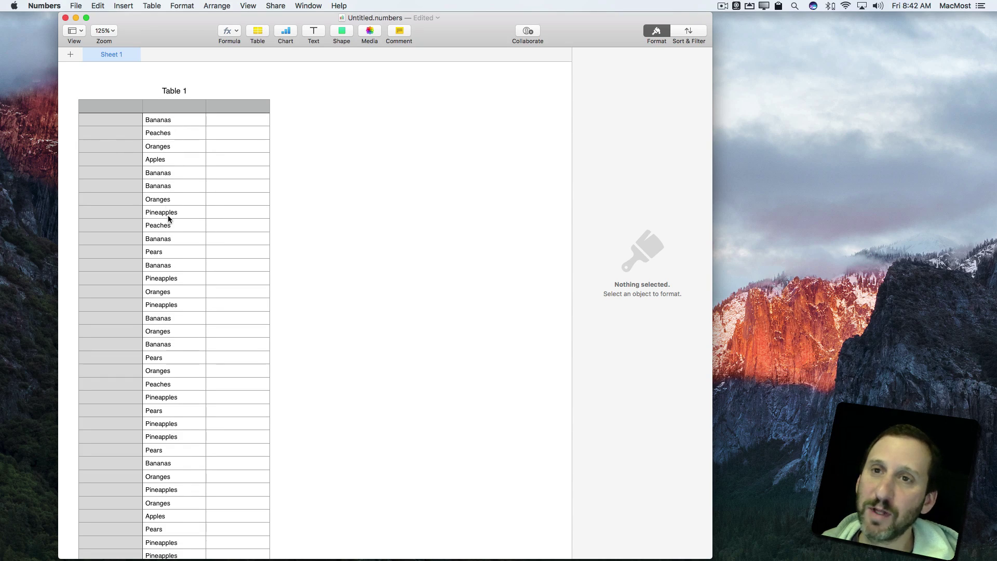
Step: Insert a plain Table 2 beside the fruit list, trimmed to two columns
{"action": "scroll", "coordinate": [180, 358], "scroll_direction": "down", "scroll_amount": 1}
{"action": "left_click", "coordinate": [182, 144]}
{"action": "scroll", "coordinate": [113, 391], "scroll_direction": "down", "scroll_amount": 5}
{"action": "scroll", "coordinate": [112, 390], "scroll_direction": "down", "scroll_amount": 20}
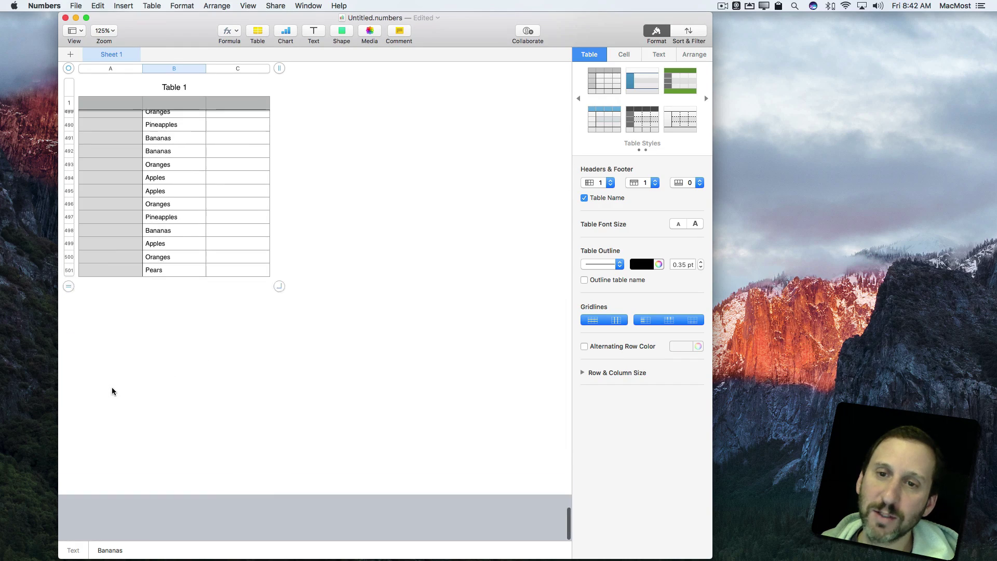
{"action": "scroll", "coordinate": [112, 391], "scroll_direction": "up", "scroll_amount": 20}
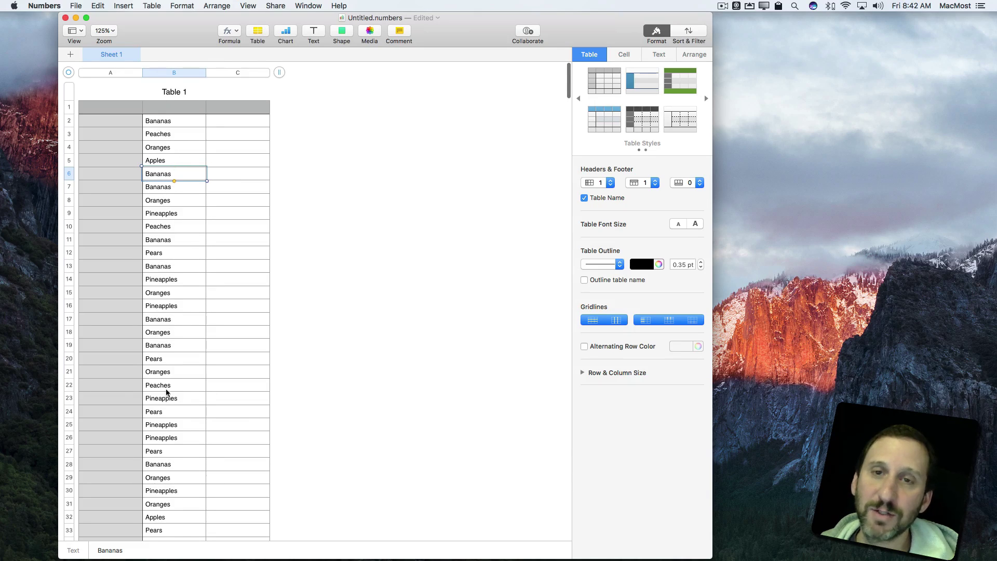
{"action": "left_click", "coordinate": [279, 158]}
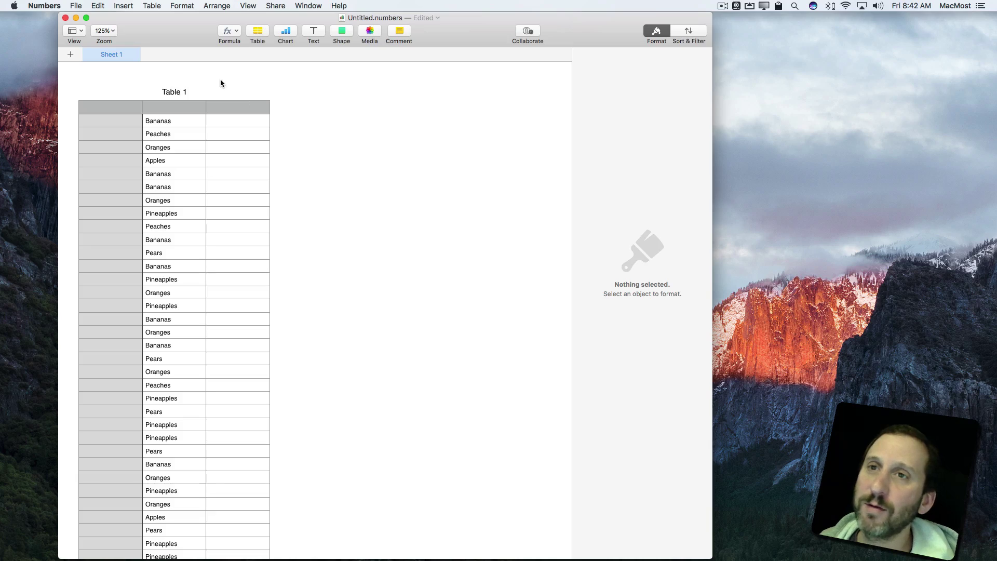
{"action": "left_click", "coordinate": [257, 33]}
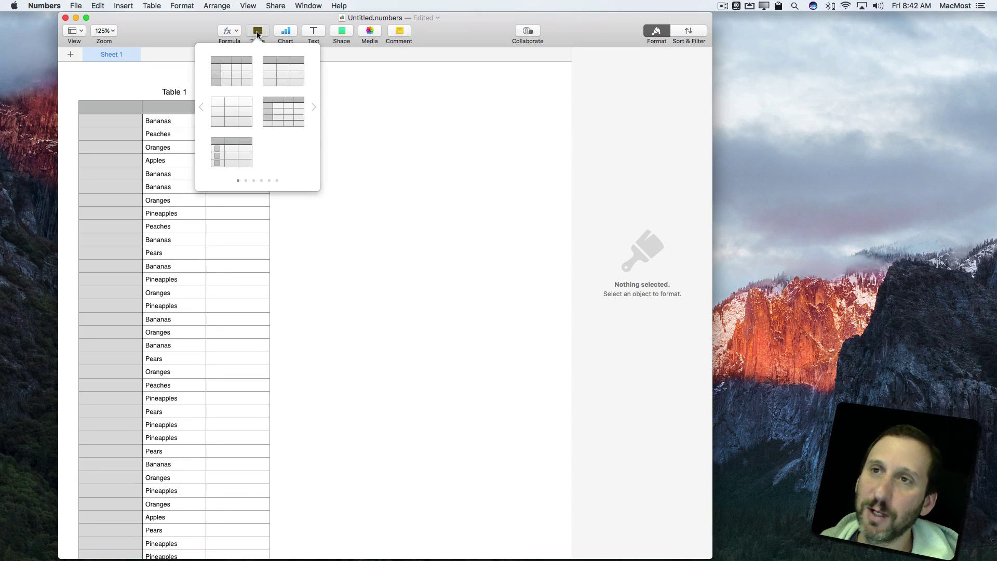
{"action": "left_click", "coordinate": [237, 77]}
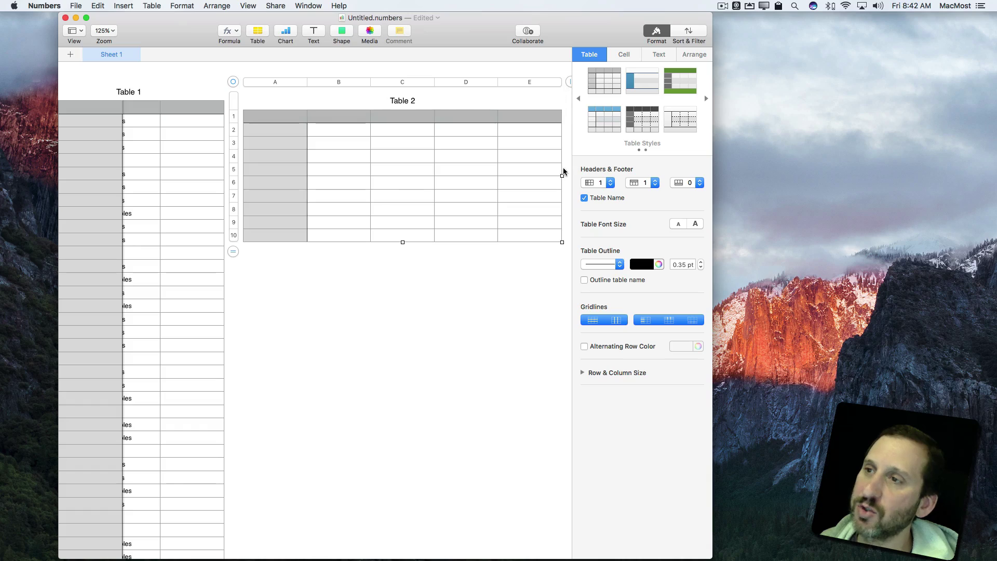
{"action": "left_click_drag", "start_coordinate": [570, 82], "coordinate": [385, 85]}
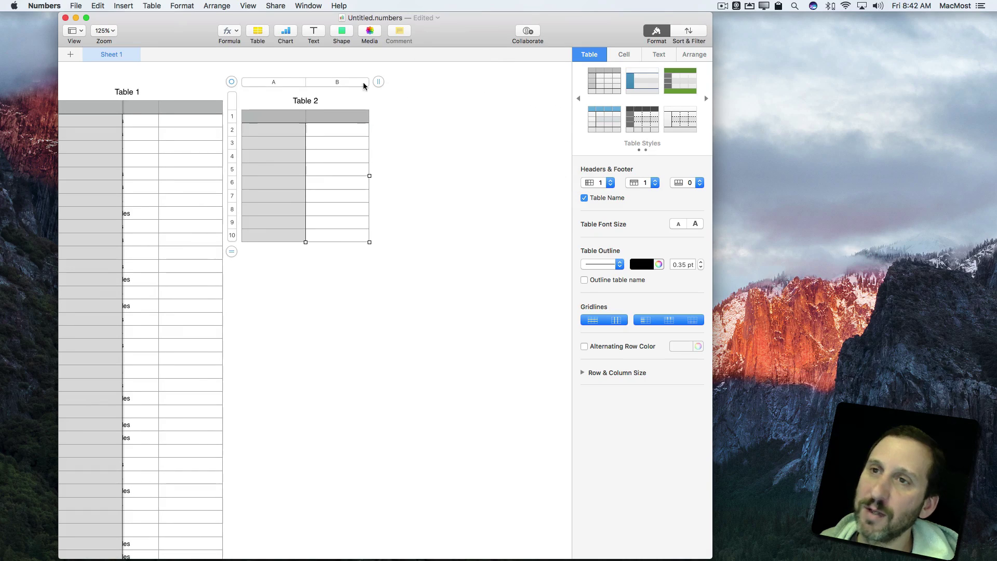
{"action": "scroll", "coordinate": [311, 100], "scroll_direction": "left", "scroll_amount": 5}
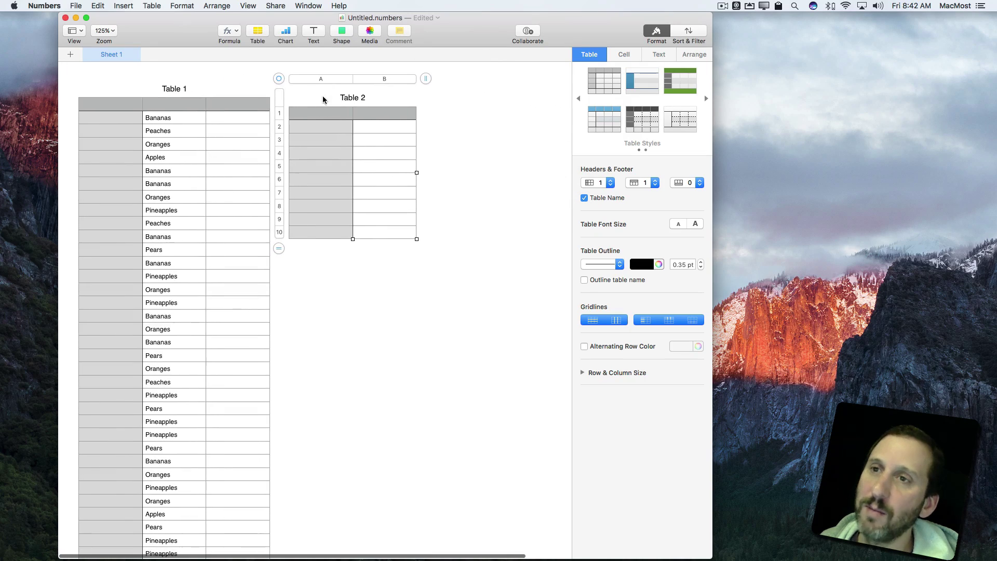
Step: Enter the label Apples in Table 2's cell A2 and select B2 beside it
{"action": "left_click", "coordinate": [306, 134]}
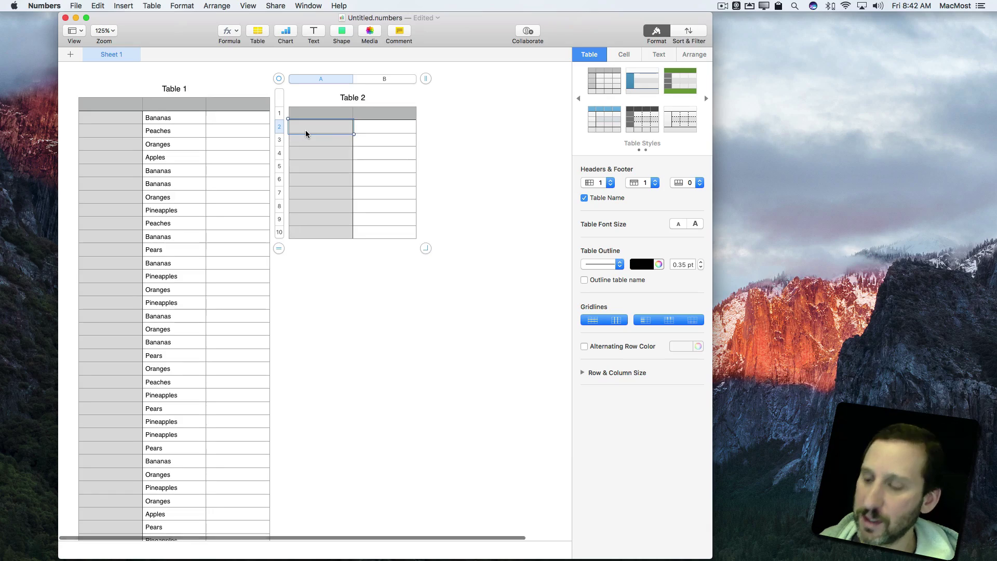
{"action": "type", "text": "Apples"}
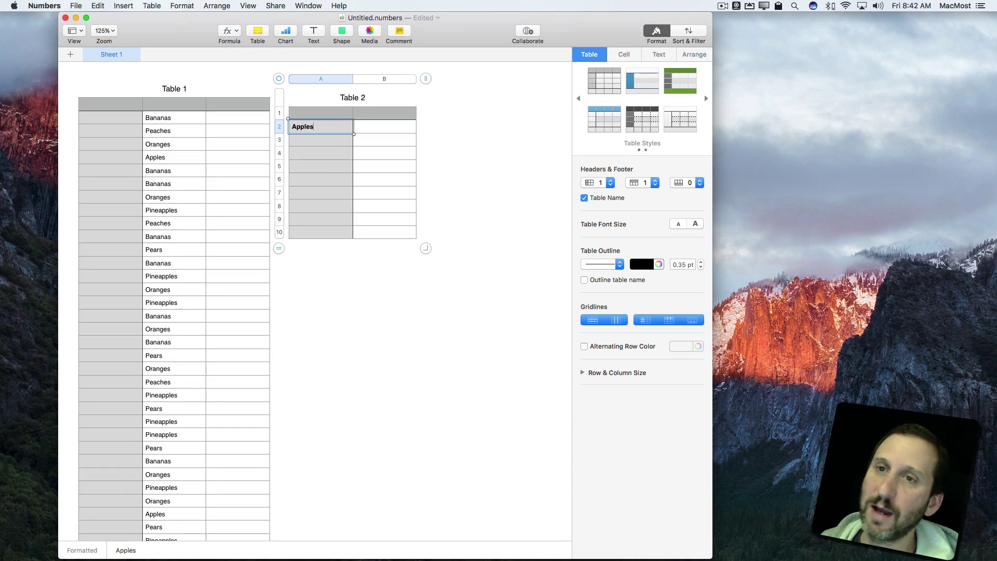
{"action": "key", "text": "Return"}
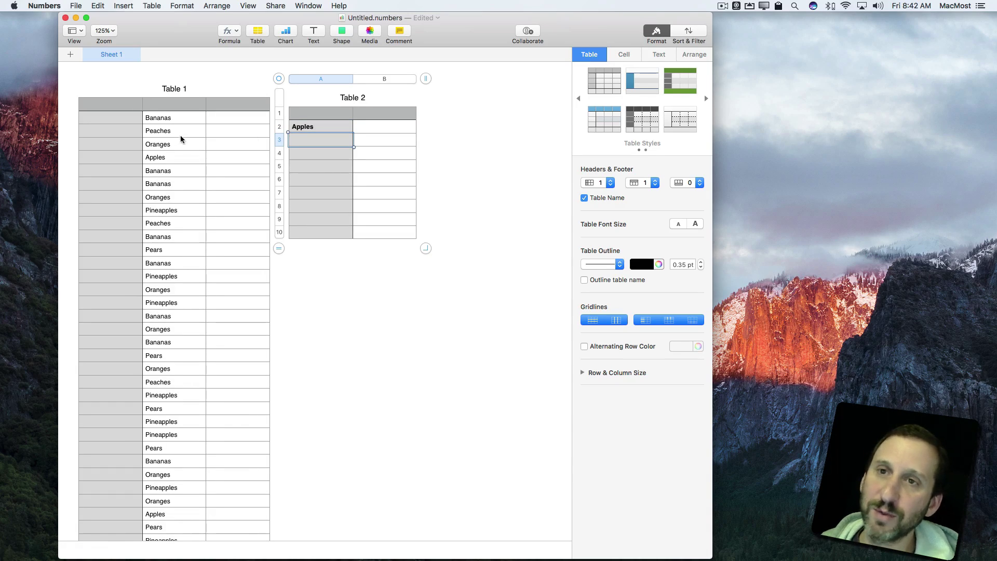
{"action": "left_click", "coordinate": [377, 129]}
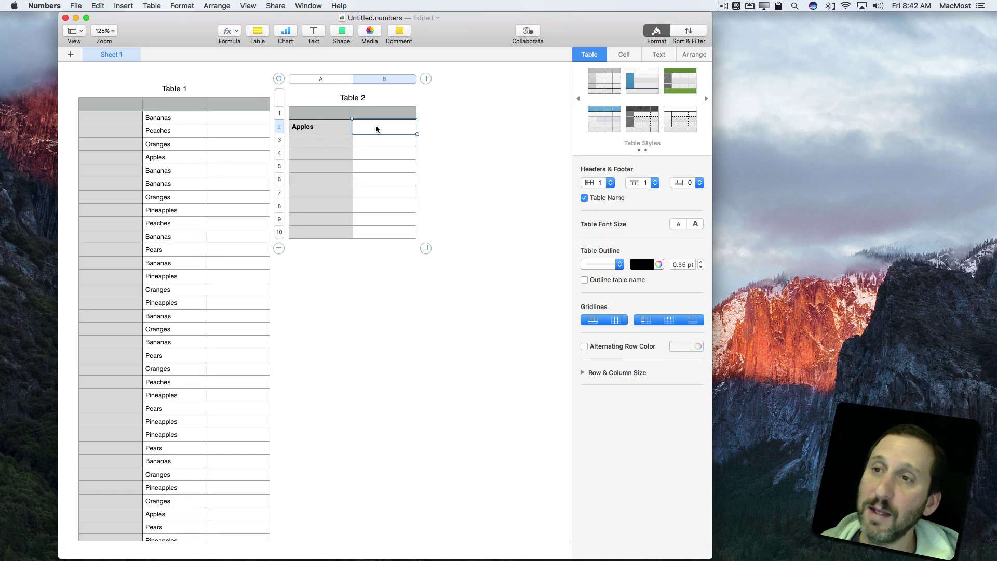
Step: Start a formula in B2 and compare the COUNT, COUNTA and COUNTIF function descriptions
{"action": "key", "text": "equal"}
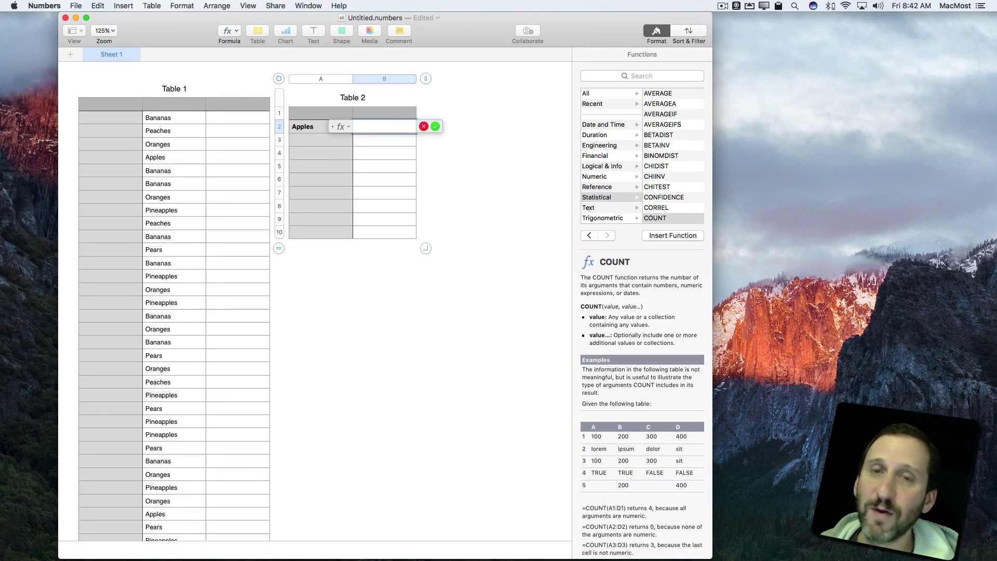
{"action": "left_click", "coordinate": [662, 76]}
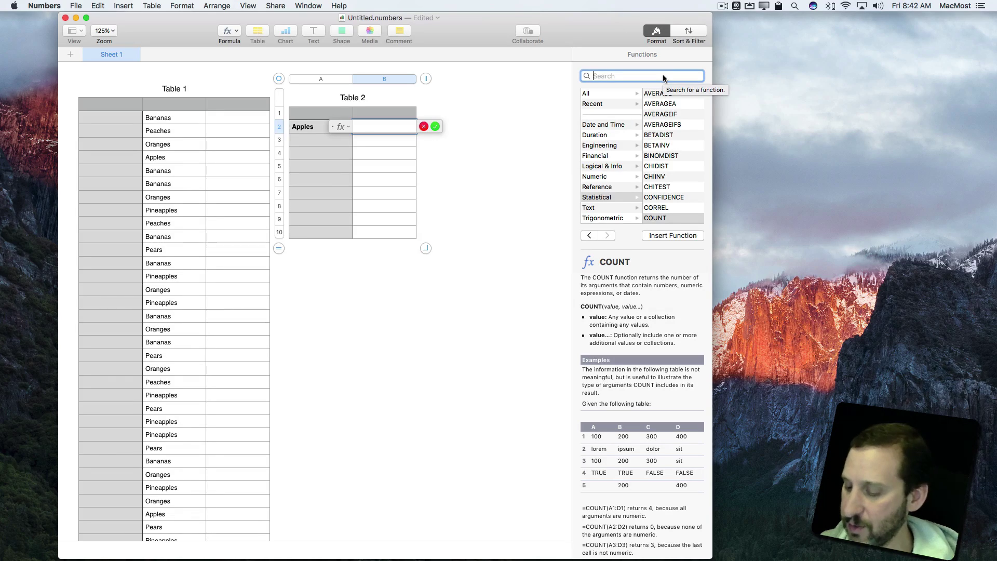
{"action": "type", "text": "count"}
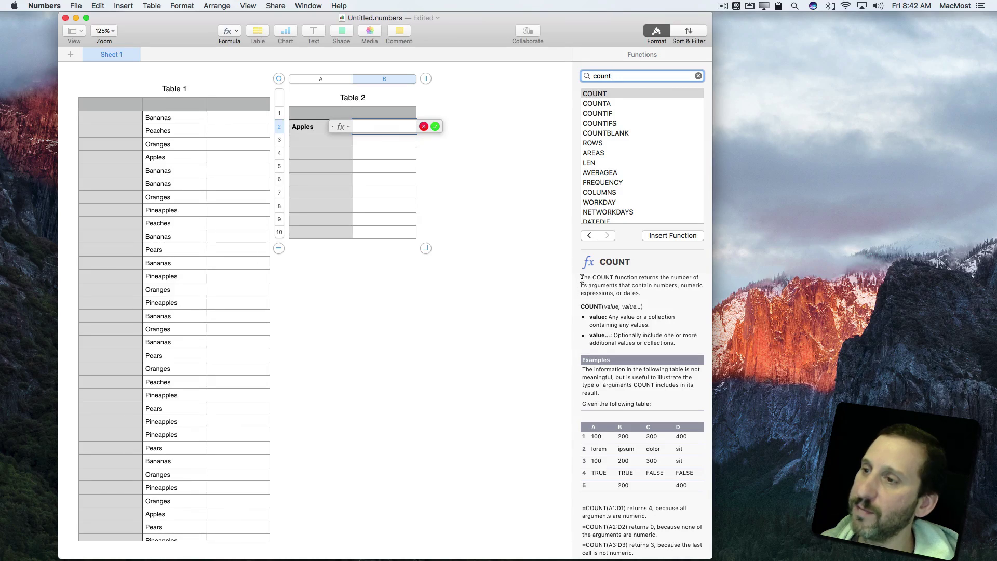
{"action": "left_click_drag", "start_coordinate": [582, 279], "coordinate": [646, 292]}
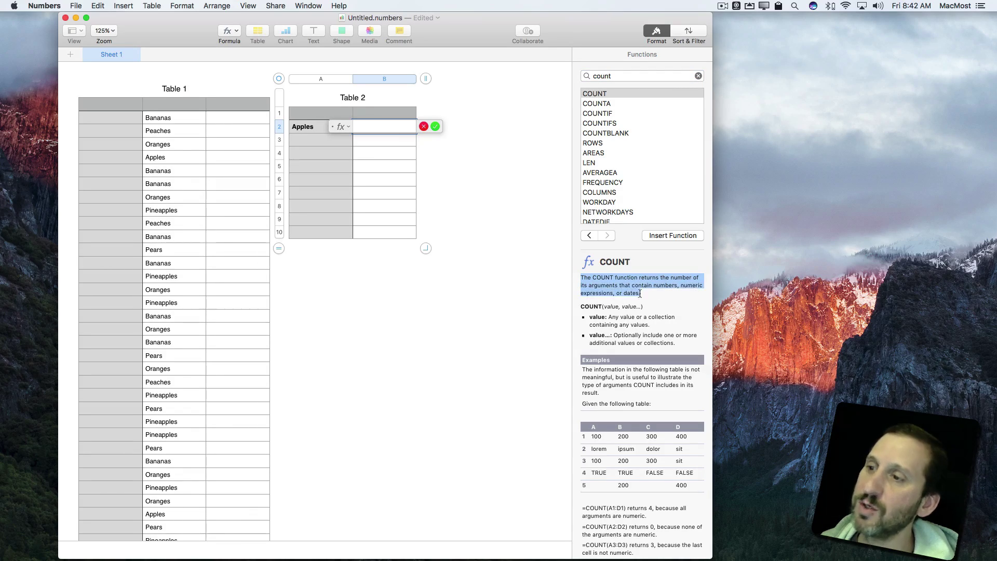
{"action": "left_click", "coordinate": [608, 104]}
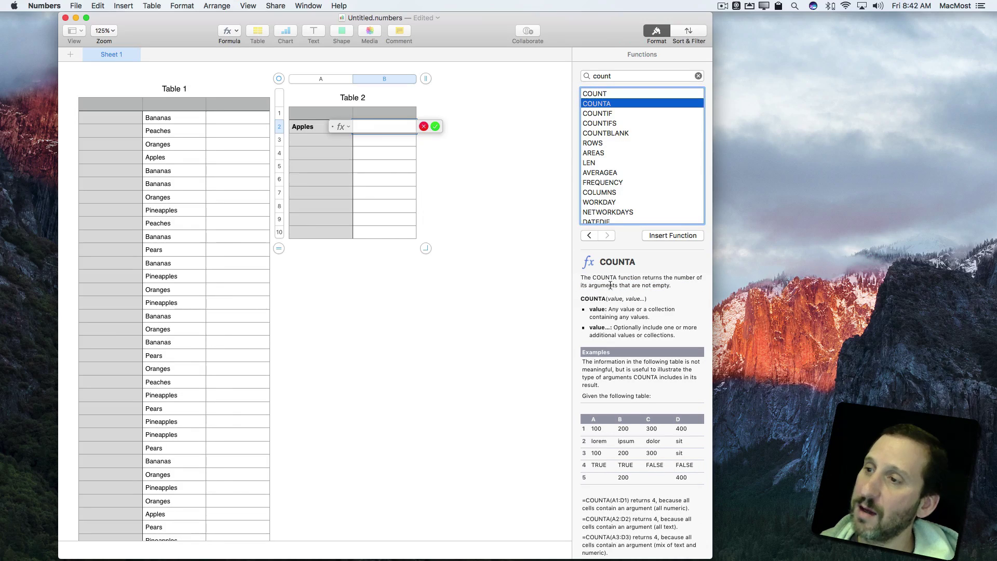
{"action": "left_click_drag", "start_coordinate": [631, 286], "coordinate": [656, 287]}
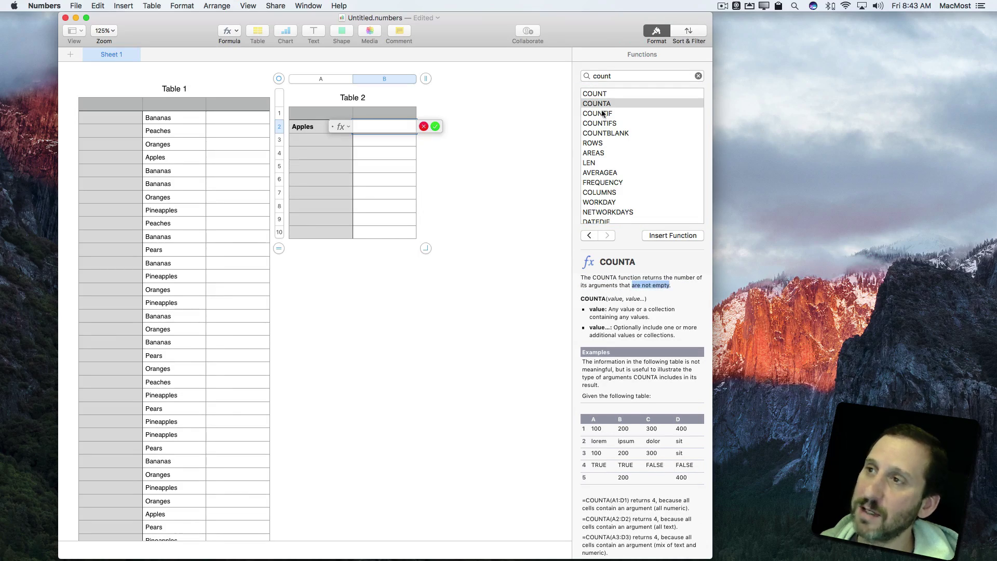
{"action": "left_click", "coordinate": [597, 113]}
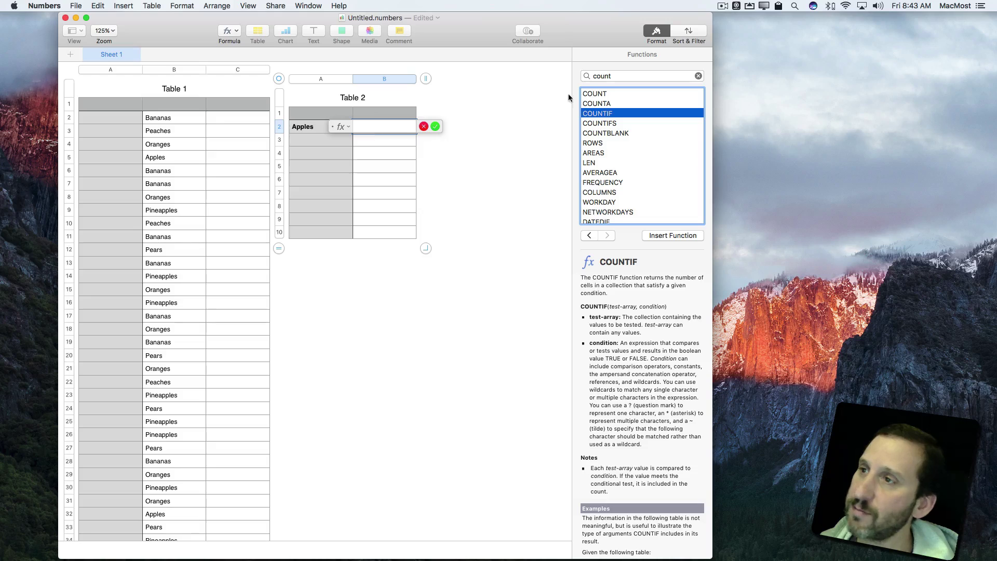
Step: Insert COUNTIF into B2 with Table 1's column B as the test array, condition pending
{"action": "double_click", "coordinate": [604, 116]}
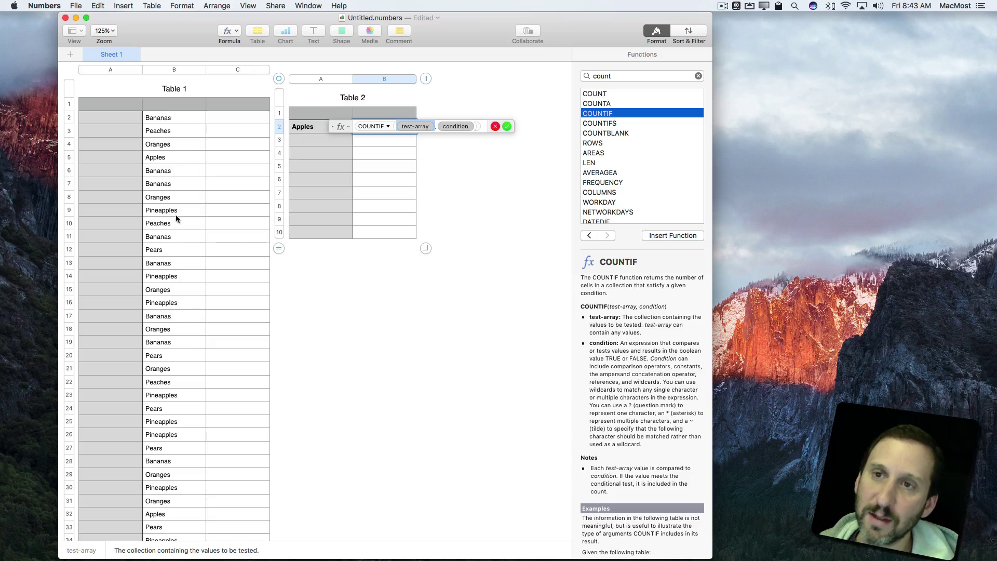
{"action": "left_click", "coordinate": [174, 70]}
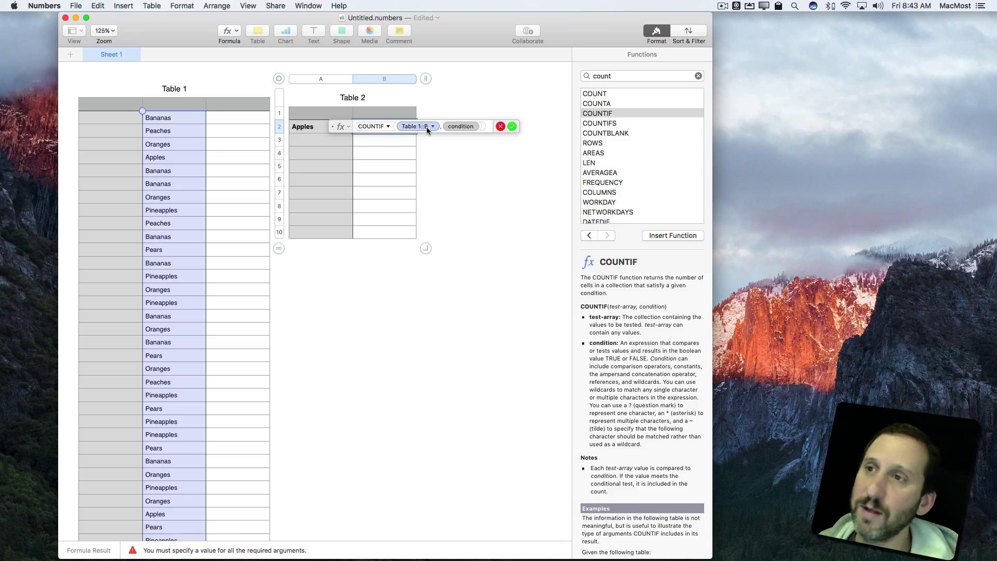
{"action": "left_click", "coordinate": [453, 127]}
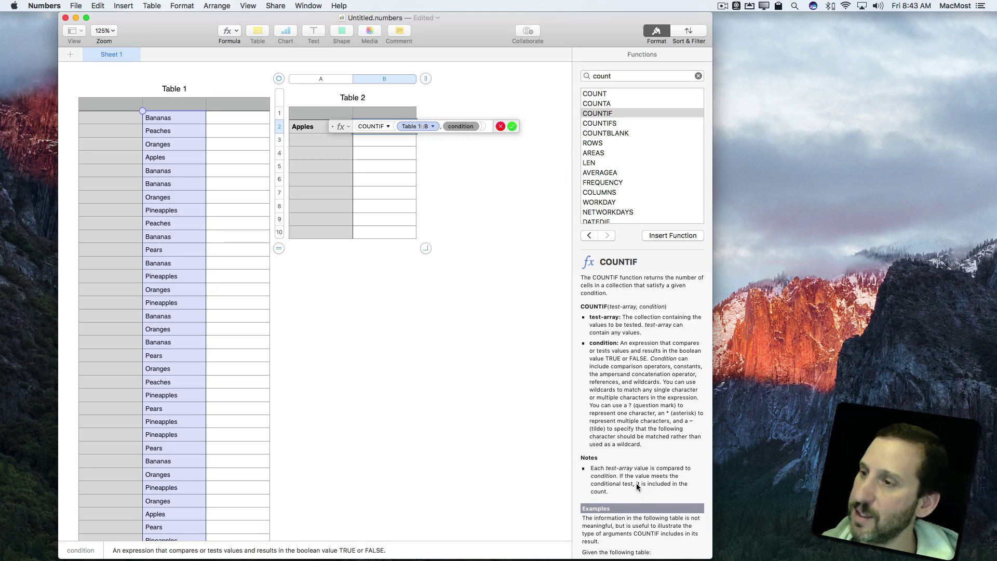
{"action": "scroll", "coordinate": [638, 483], "scroll_direction": "down", "scroll_amount": 10}
{"action": "scroll", "coordinate": [637, 478], "scroll_direction": "down", "scroll_amount": 2}
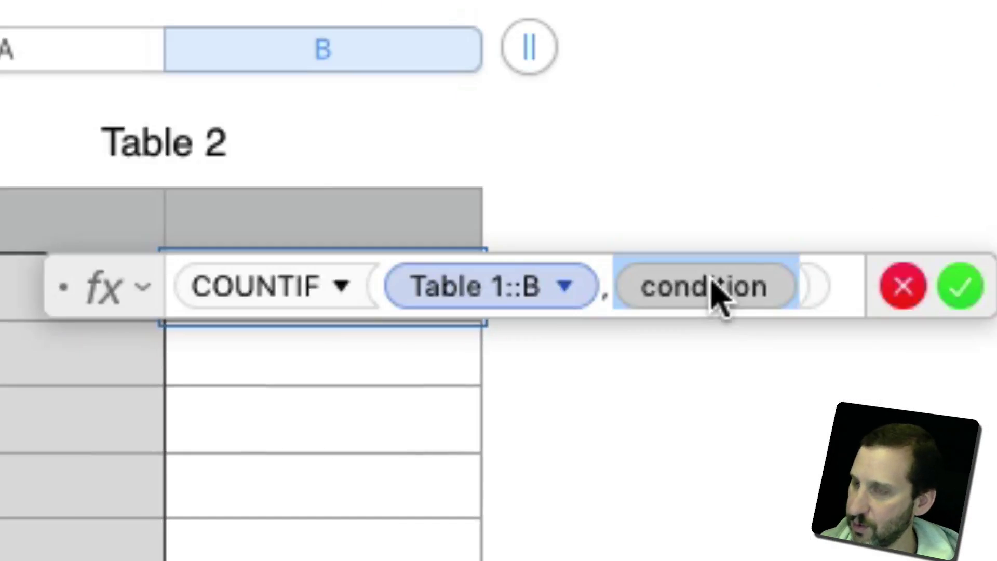
Step: Set the COUNTIF condition to "=Apples" so B2 returns 66
{"action": "type", "text": "\"="}
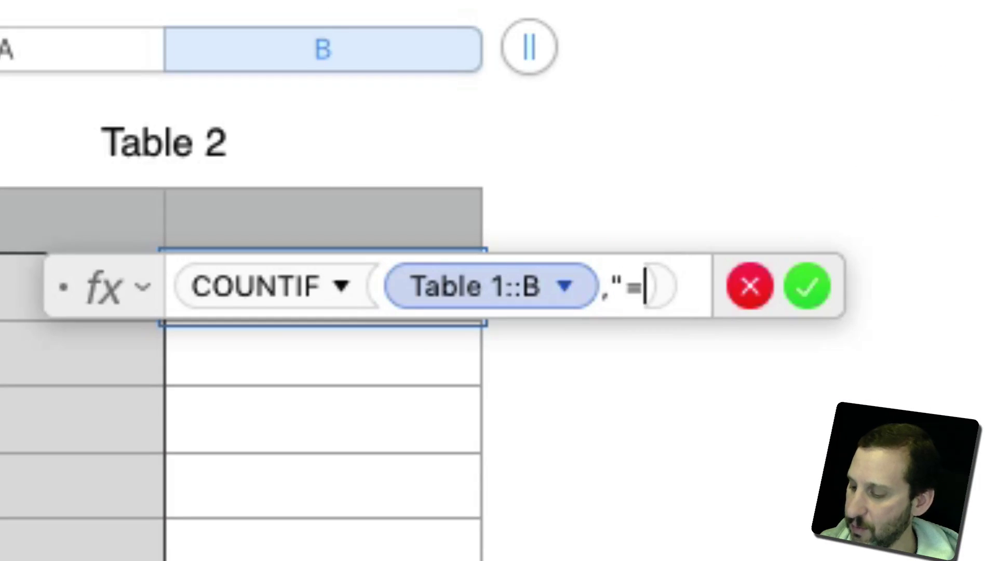
{"action": "type", "text": "Apples\""}
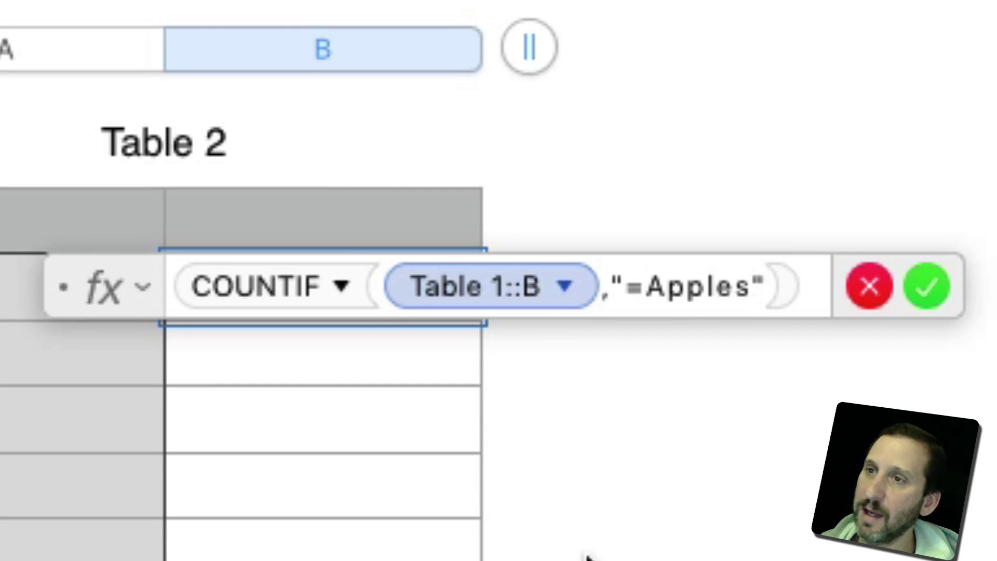
{"action": "key", "text": "Return"}
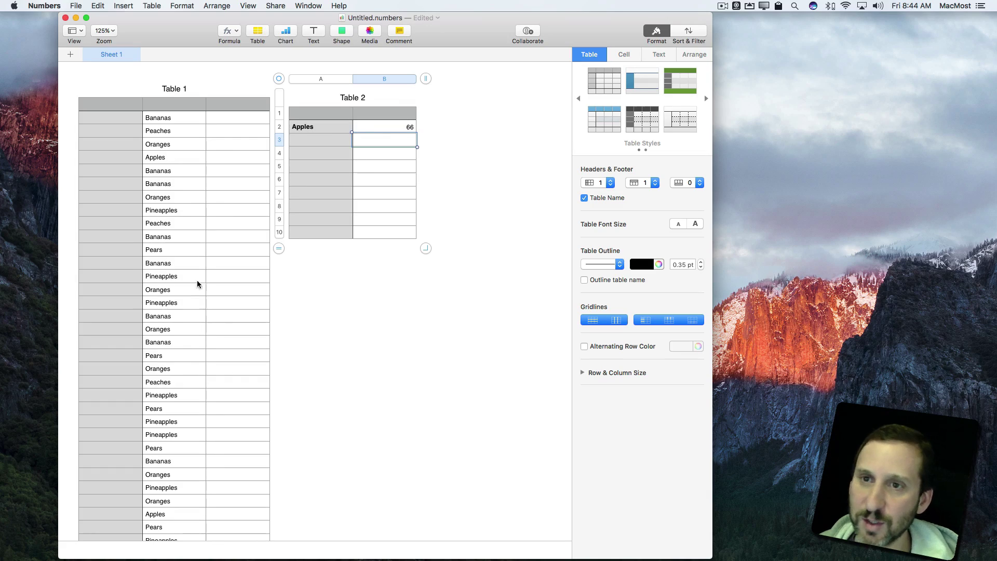
{"action": "left_click", "coordinate": [387, 128]}
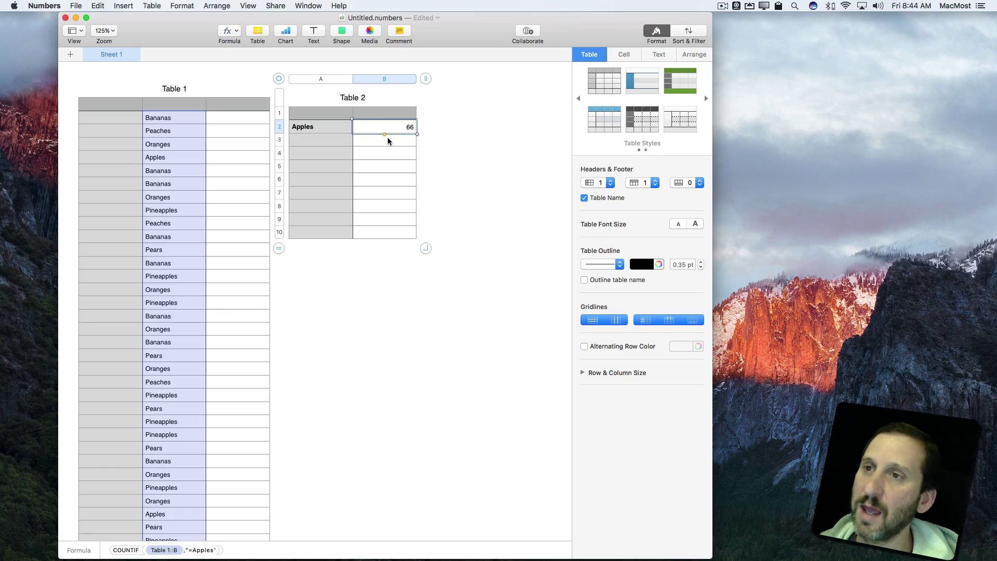
Step: Paste B2's formula into B3 and change its criterion to Bananas, giving 110
{"action": "left_click", "coordinate": [395, 148]}
{"action": "type", "text": "=COUNTIF(Table 1::B,\"=Apples\")"}
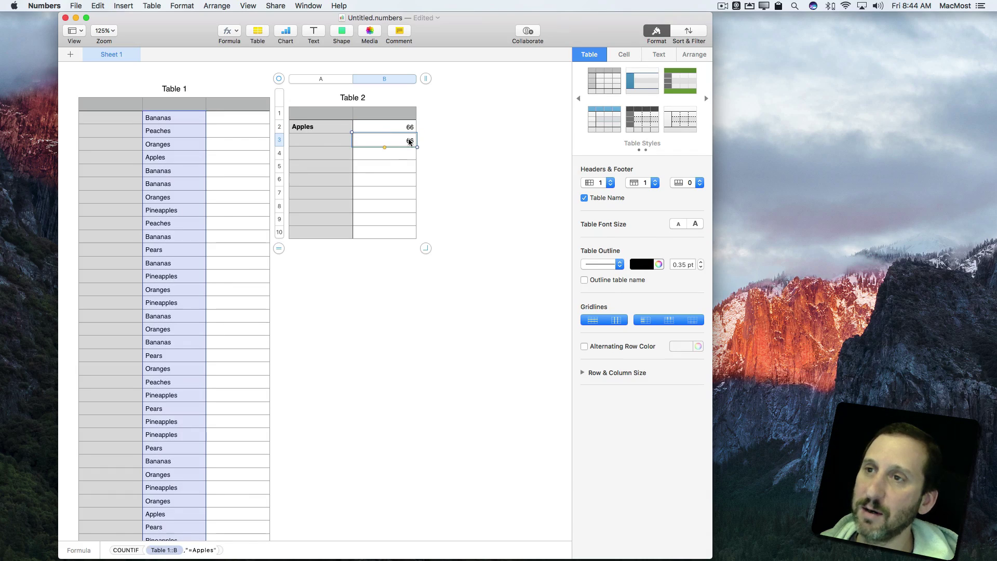
{"action": "double_click", "coordinate": [408, 142]}
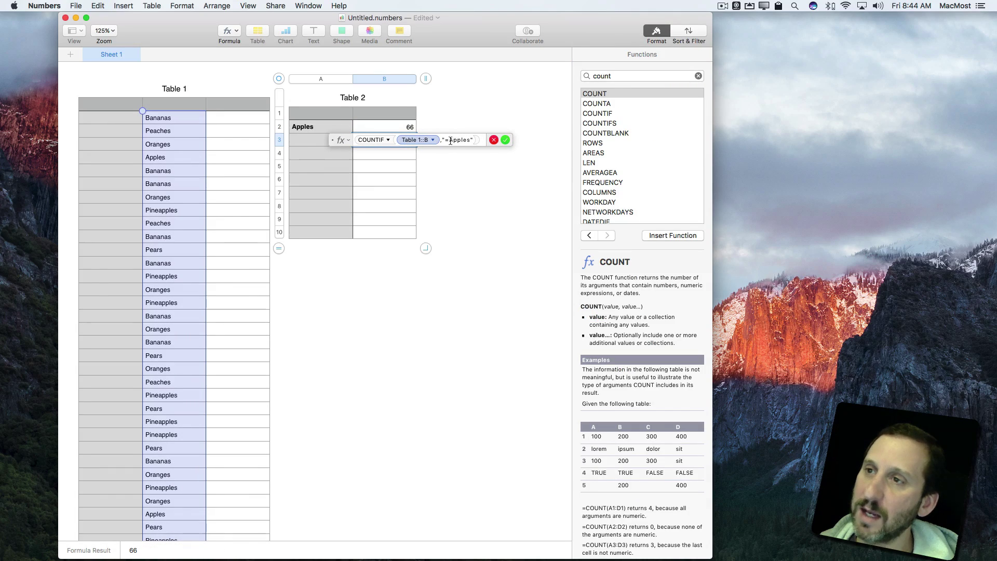
{"action": "left_click_drag", "start_coordinate": [450, 142], "coordinate": [470, 142]}
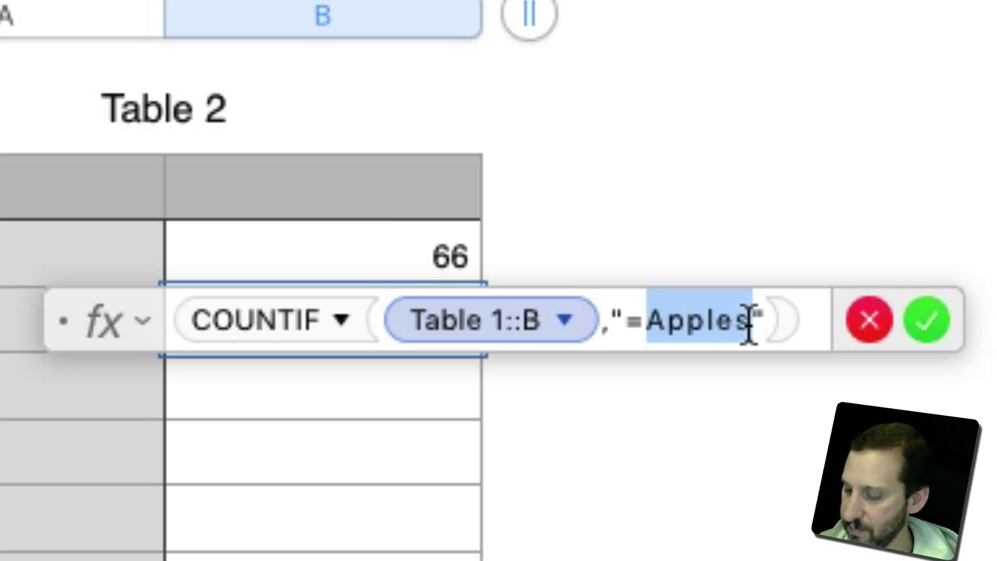
{"action": "type", "text": "Bananas"}
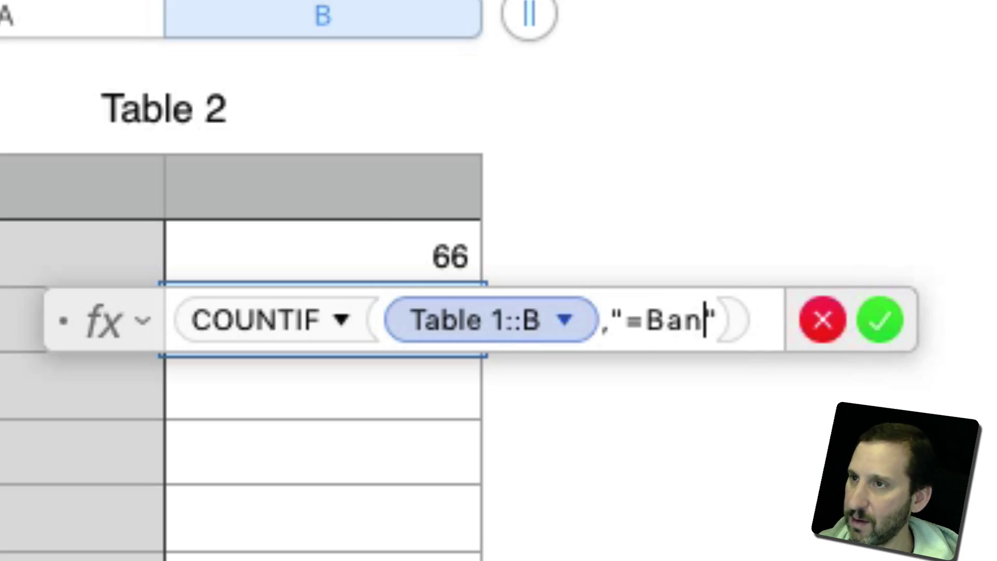
{"action": "key", "text": "Return"}
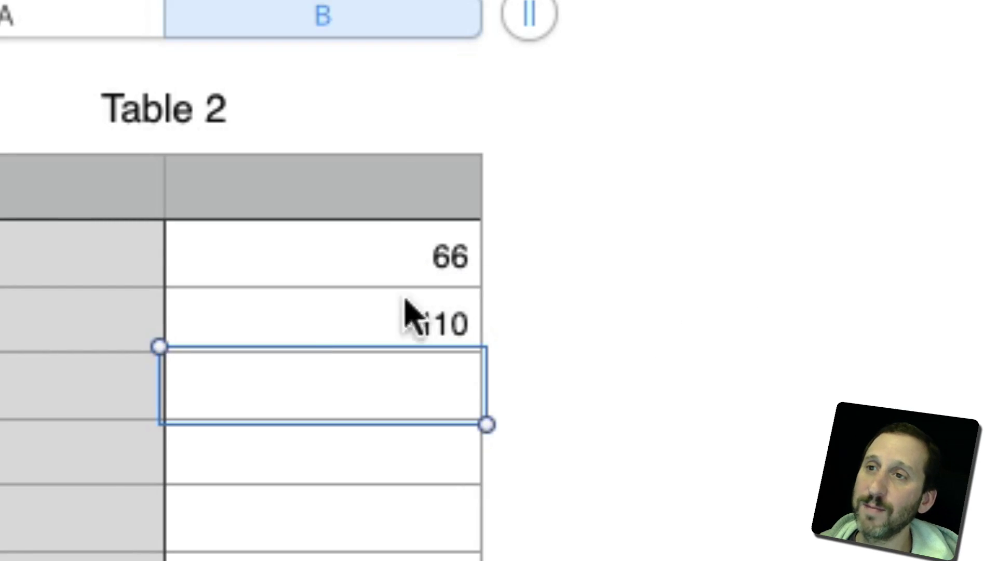
Step: Label cell A3 Bananas, then reselect the Apples count in B2
{"action": "left_click", "coordinate": [77, 342]}
{"action": "key", "text": "Return"}
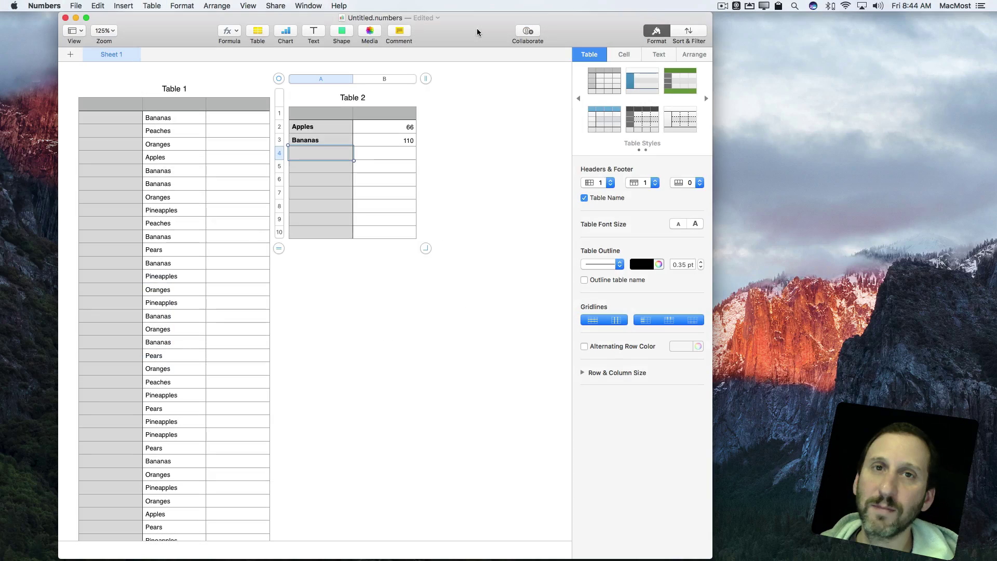
{"action": "left_click", "coordinate": [326, 129]}
{"action": "left_click", "coordinate": [394, 126]}
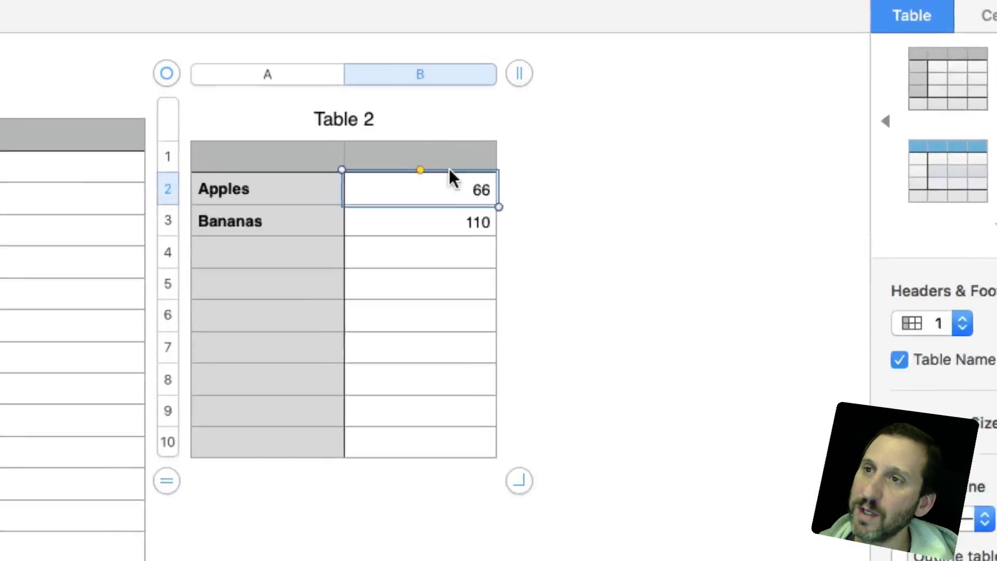
Step: Replace B2's "=Apples" criterion with a reference to label cell A2, still 66
{"action": "double_click", "coordinate": [392, 129]}
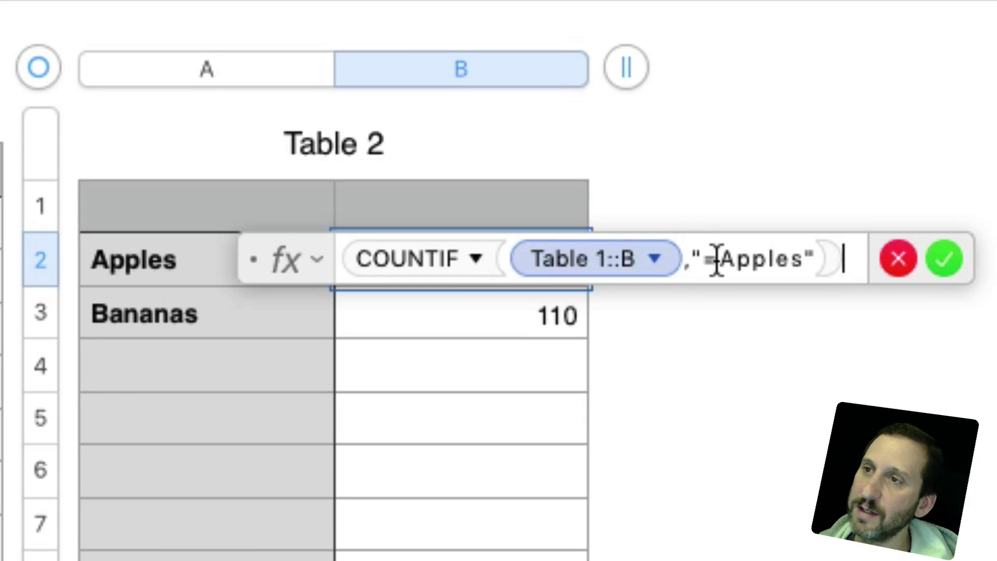
{"action": "left_click_drag", "start_coordinate": [683, 258], "coordinate": [752, 258]}
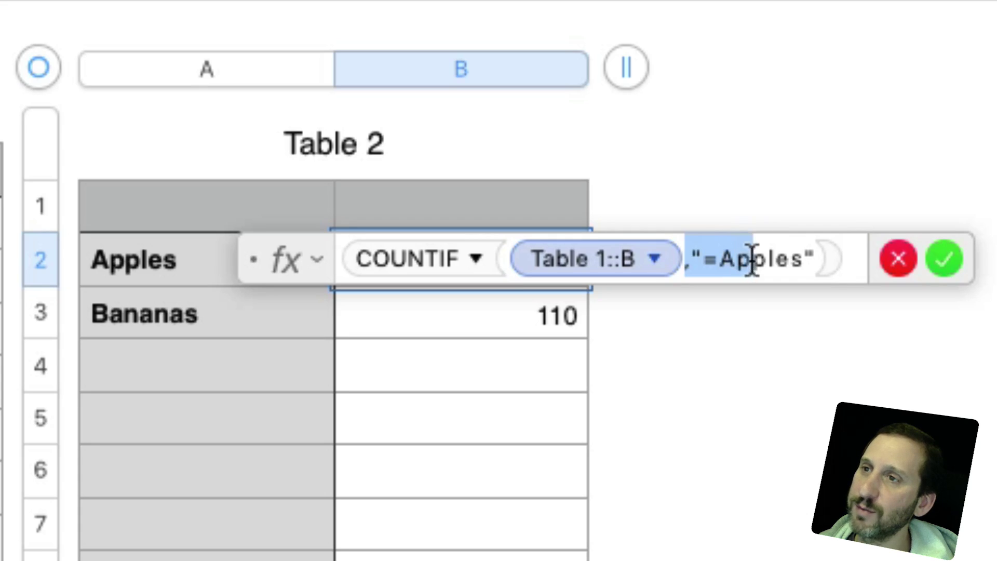
{"action": "left_click_drag", "start_coordinate": [818, 260], "coordinate": [687, 260]}
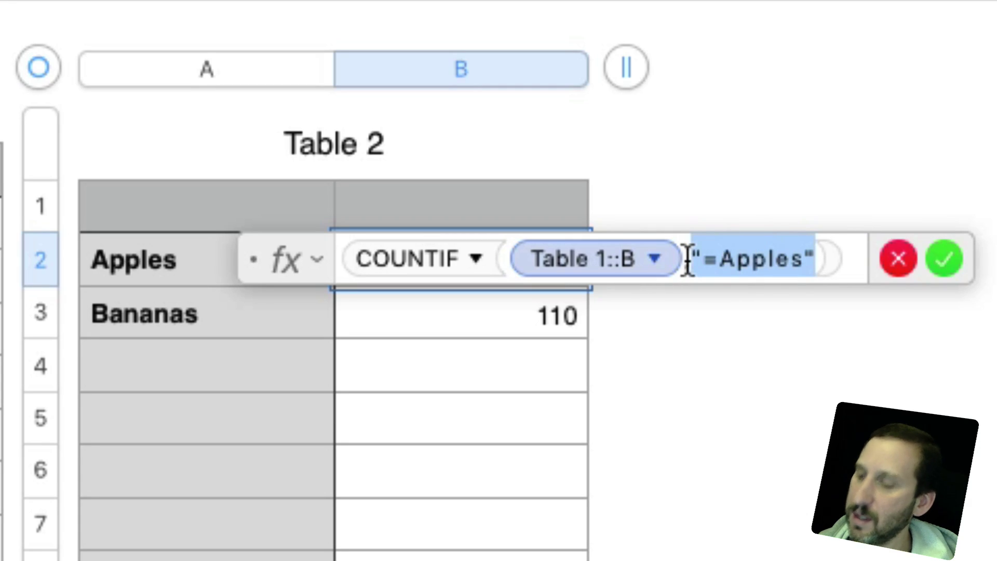
{"action": "key", "text": "BackSpace"}
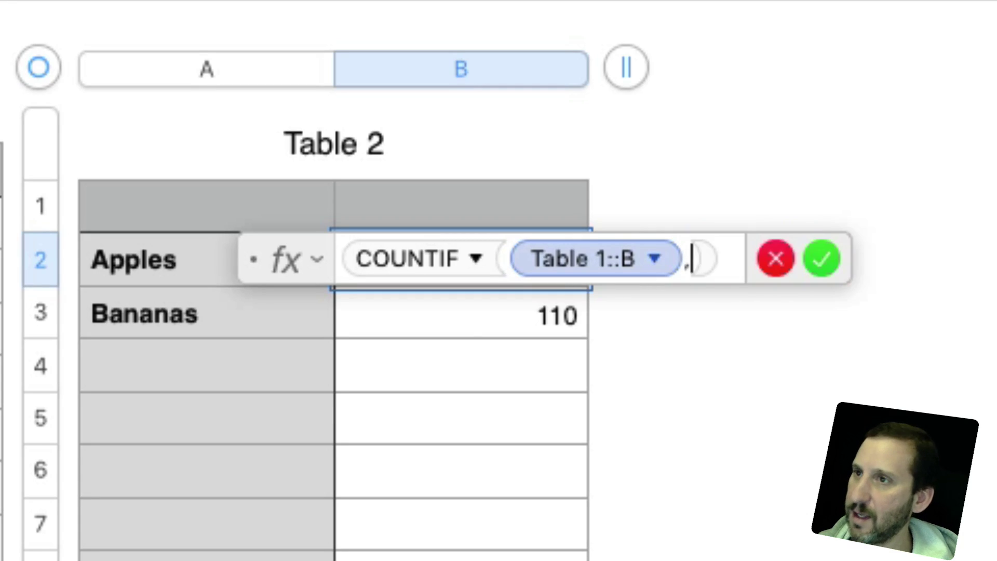
{"action": "left_click", "coordinate": [171, 280]}
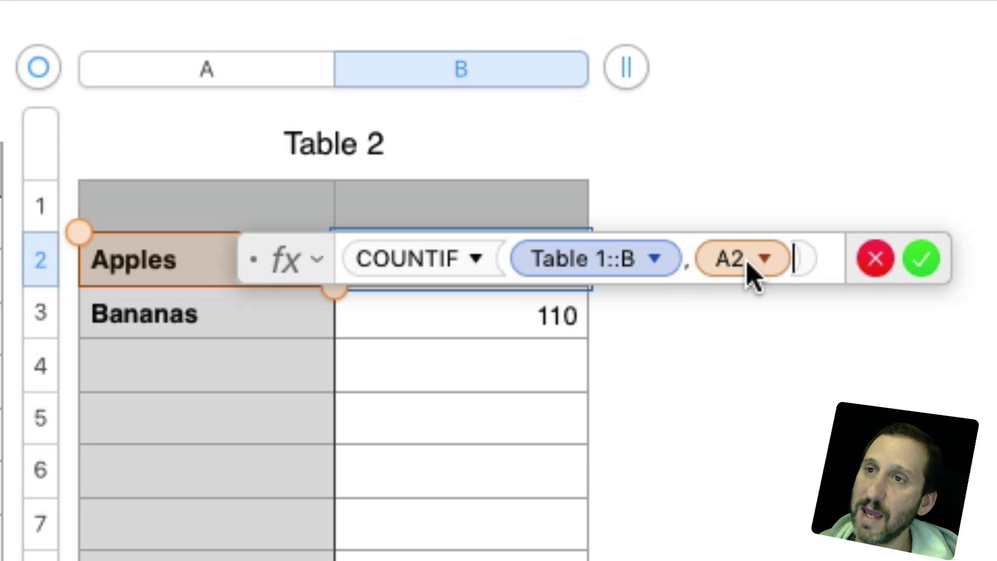
{"action": "key", "text": "Return"}
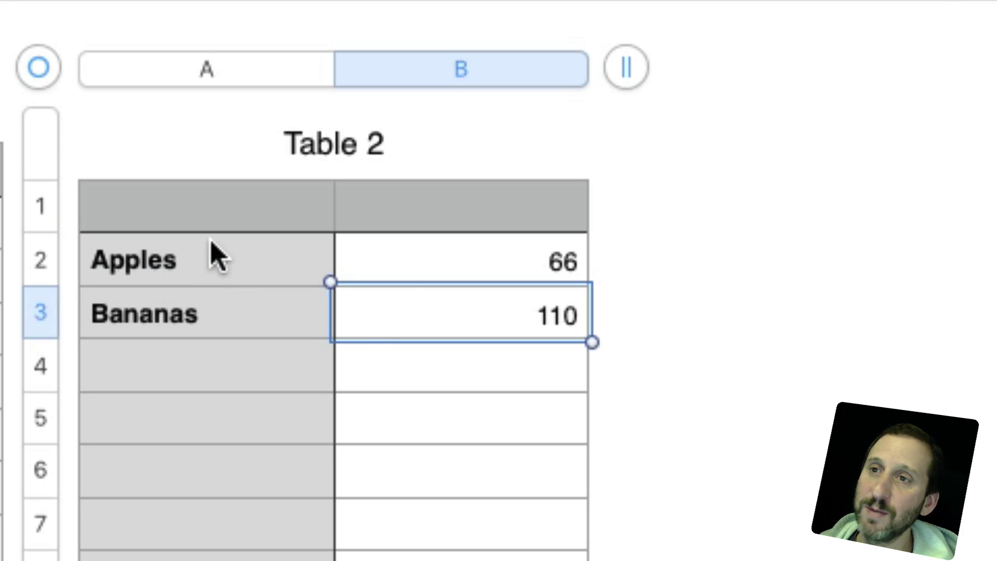
Step: Replace B3's formula with B2's label-based version, COUNTIF(Table 1::B, A3), returning 110
{"action": "left_click", "coordinate": [462, 277]}
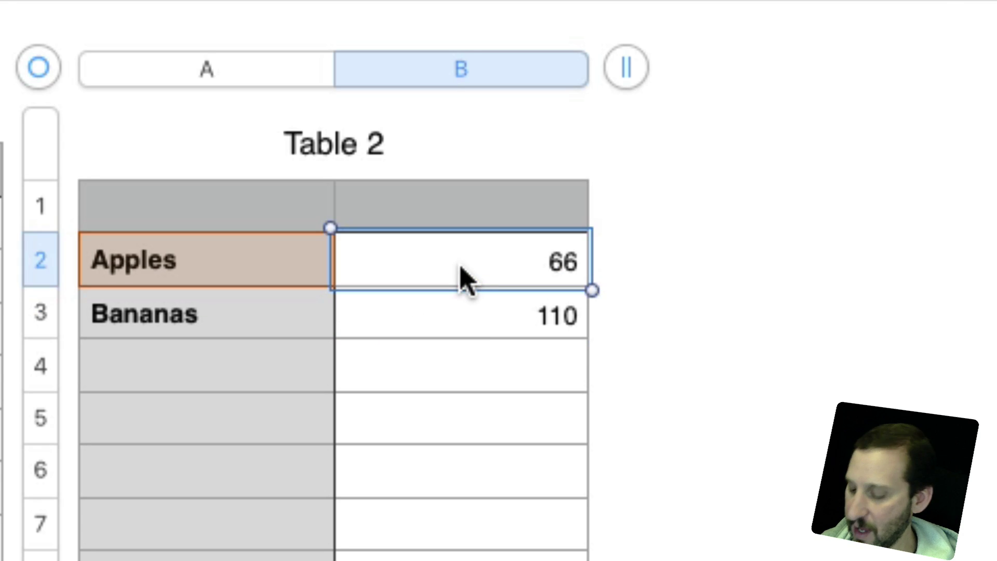
{"action": "left_click", "coordinate": [491, 310]}
{"action": "key", "text": "BackSpace"}
{"action": "left_click", "coordinate": [503, 382]}
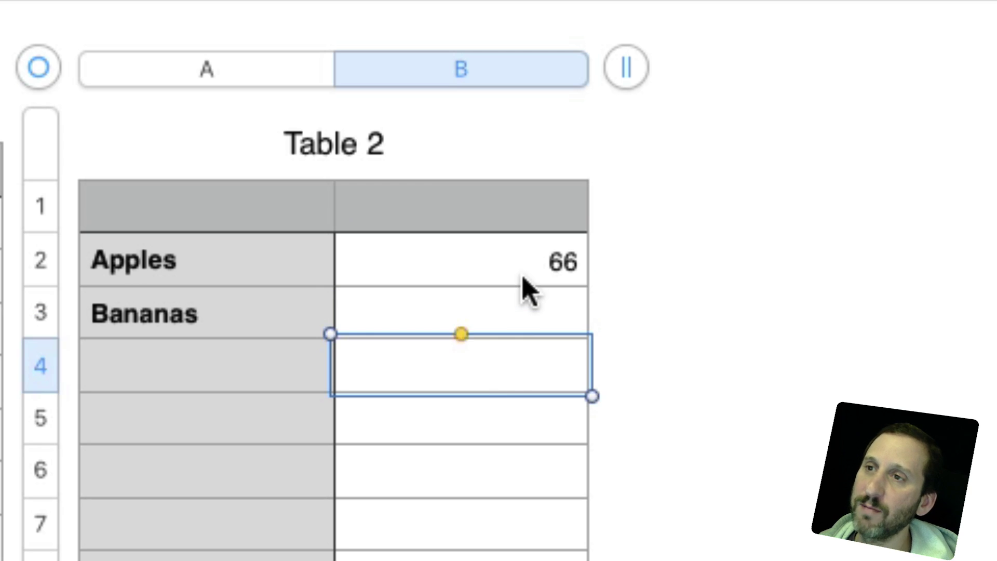
{"action": "left_click", "coordinate": [525, 282]}
{"action": "left_click", "coordinate": [458, 338]}
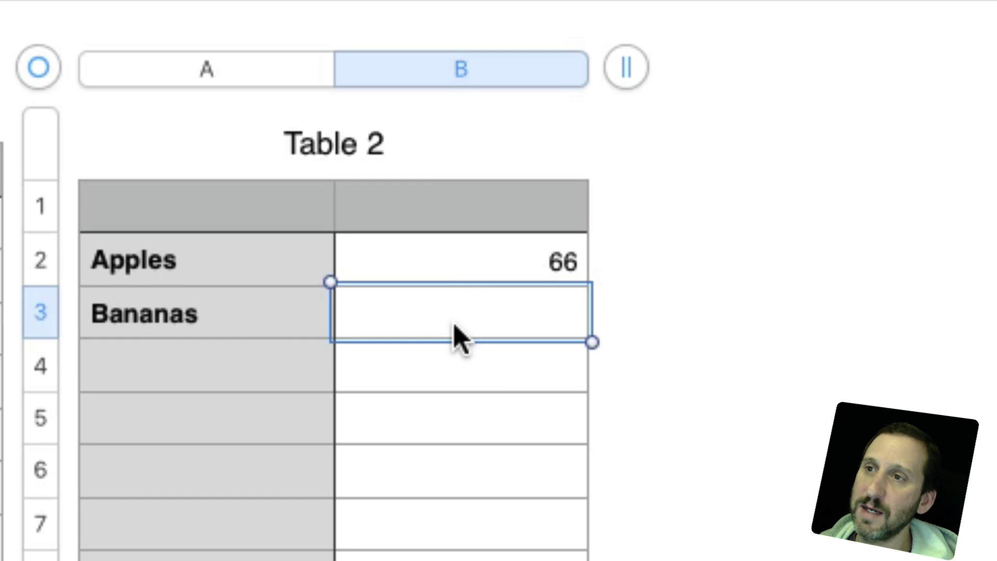
{"action": "key", "text": "super+z"}
{"action": "double_click", "coordinate": [437, 338]}
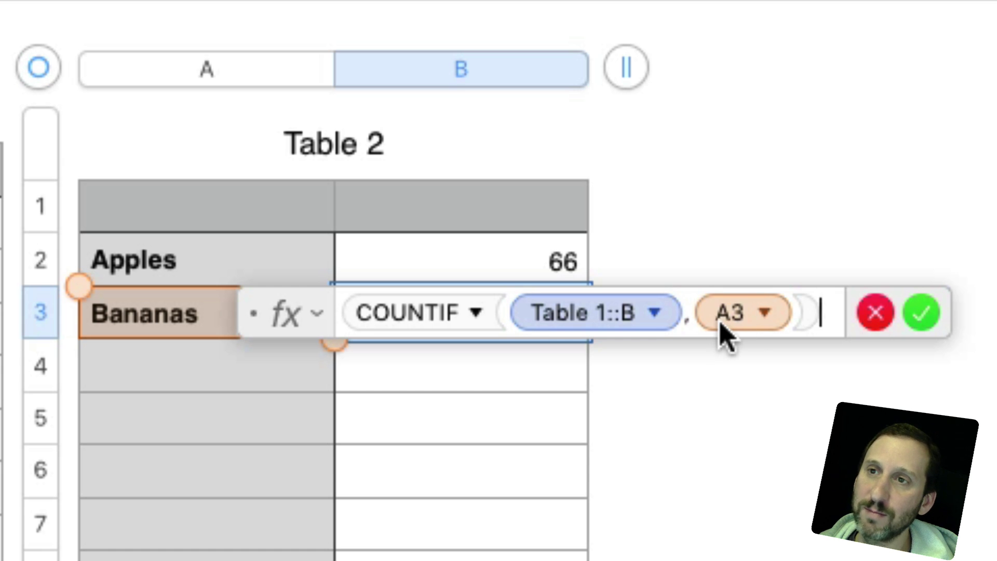
{"action": "key", "text": "Return"}
{"action": "left_click", "coordinate": [543, 316]}
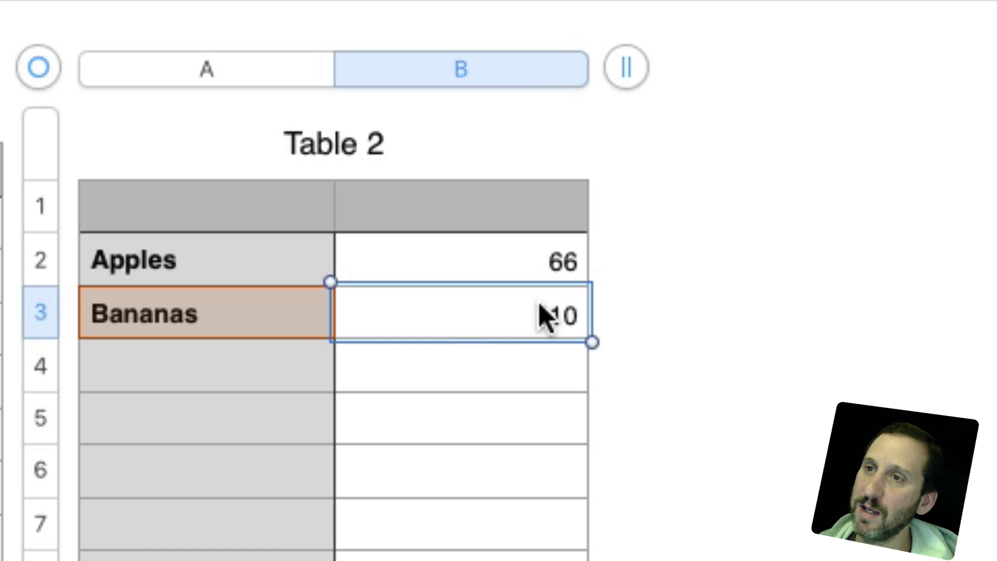
Step: Paste the counting formula into B4 and label A4 Oranges, giving 88
{"action": "left_click", "coordinate": [482, 364]}
{"action": "key", "text": "super+v"}
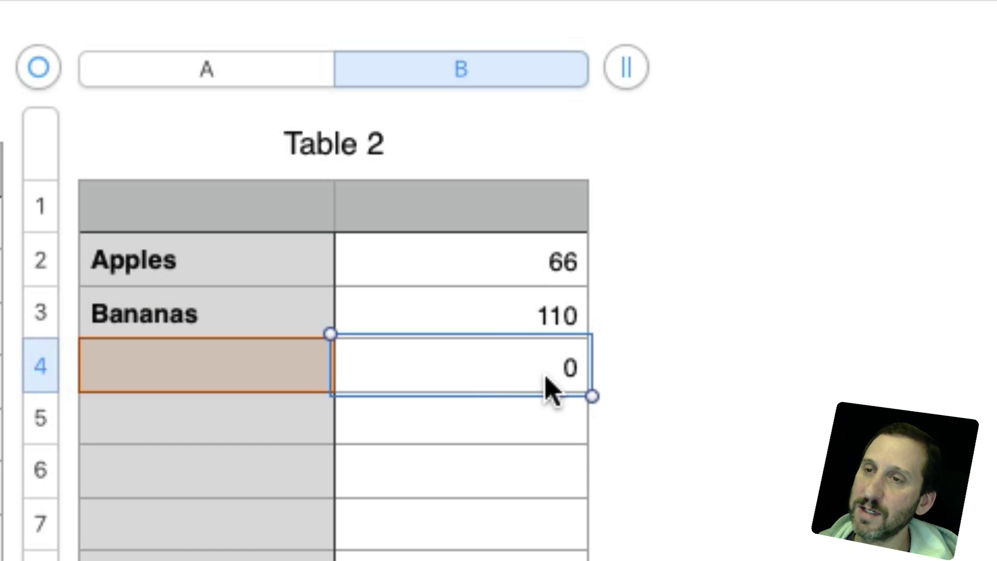
{"action": "double_click", "coordinate": [213, 361]}
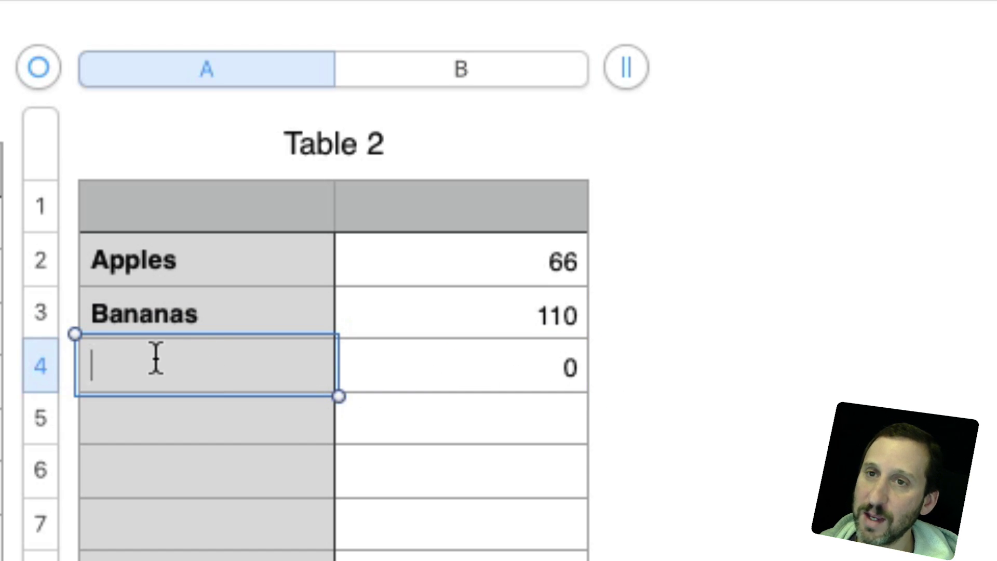
{"action": "type", "text": "Oranges'"}
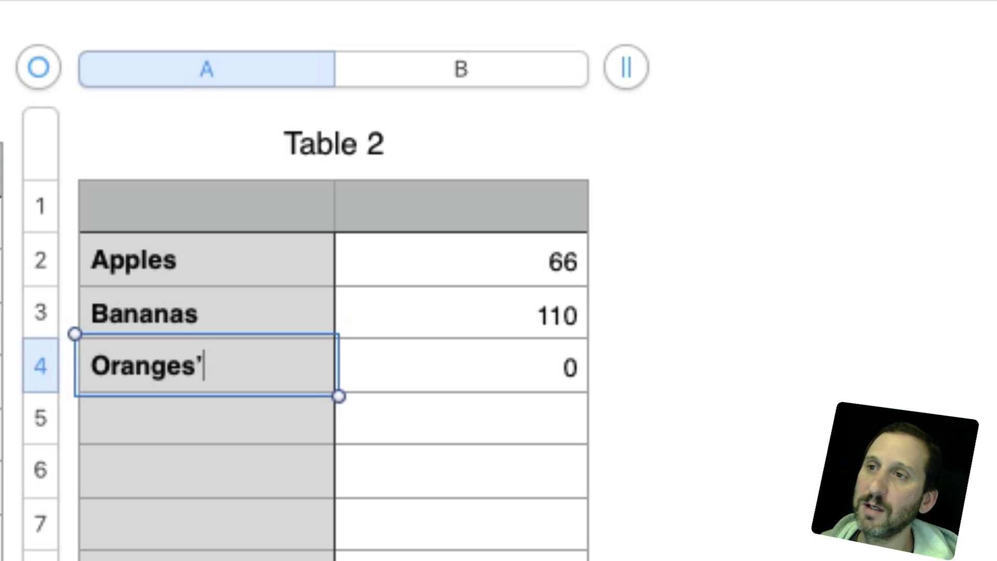
{"action": "key", "text": "BackSpace"}
{"action": "key", "text": "Return"}
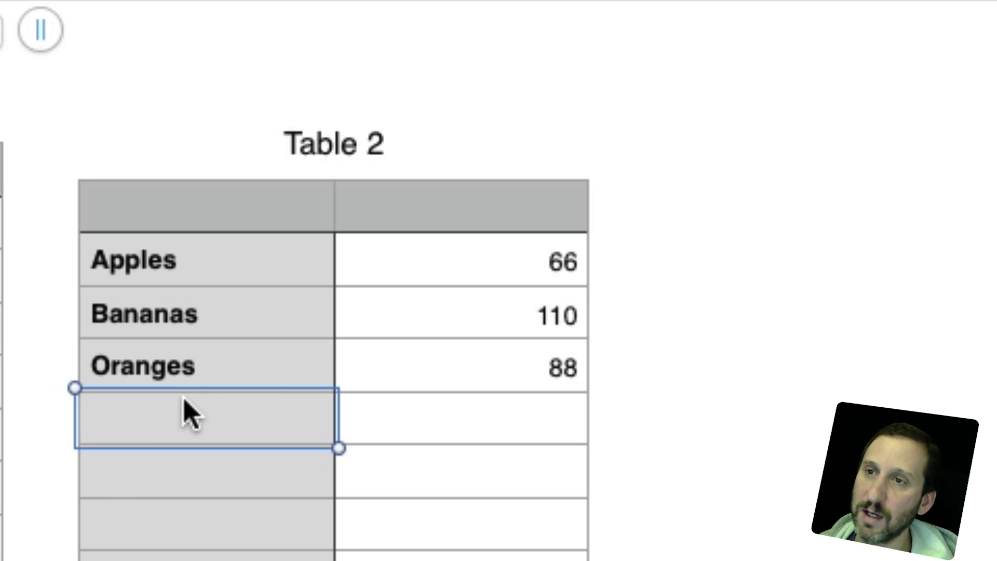
Step: Add the Pineapples count in B5, verified as COUNTIF(Table 1::B, A5), giving 102
{"action": "left_click", "coordinate": [185, 412]}
{"action": "left_click", "coordinate": [449, 434]}
{"action": "left_click", "coordinate": [507, 367]}
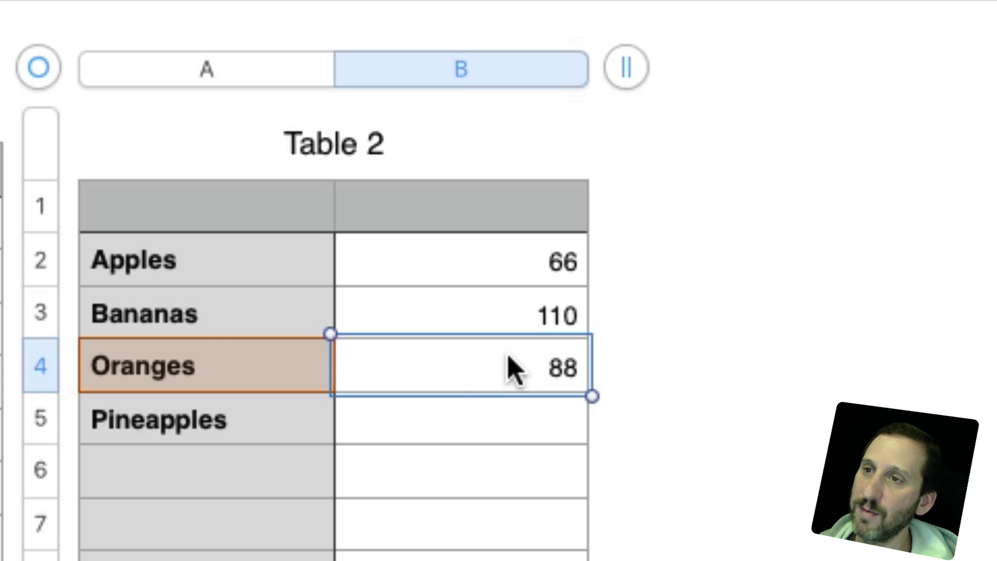
{"action": "key", "text": "super+z"}
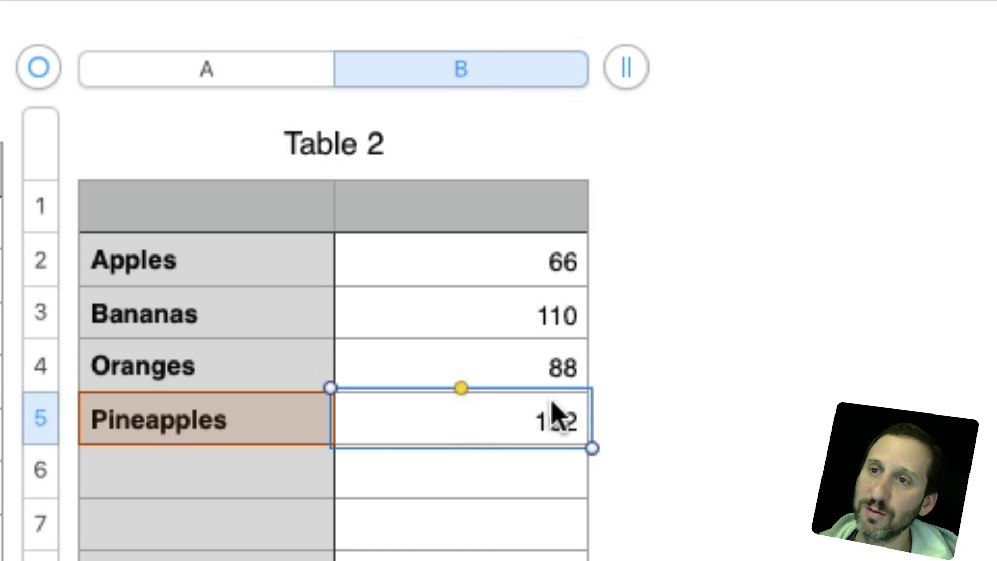
{"action": "double_click", "coordinate": [494, 427]}
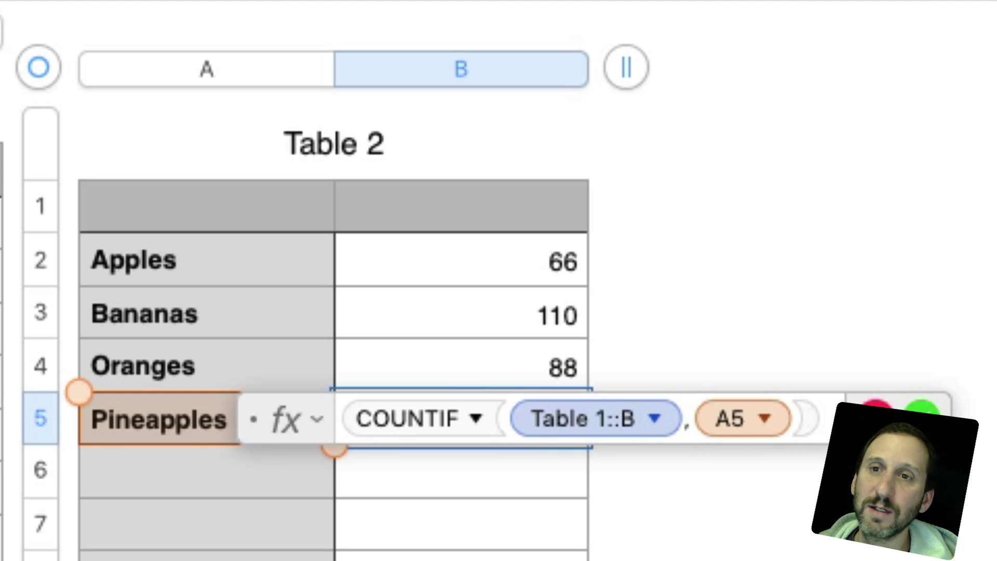
{"action": "key", "text": "Return"}
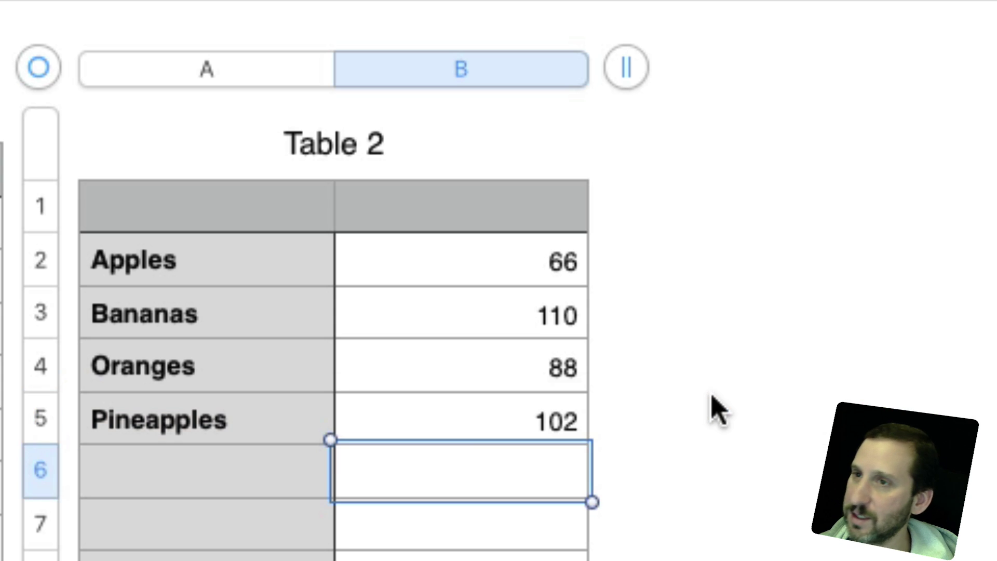